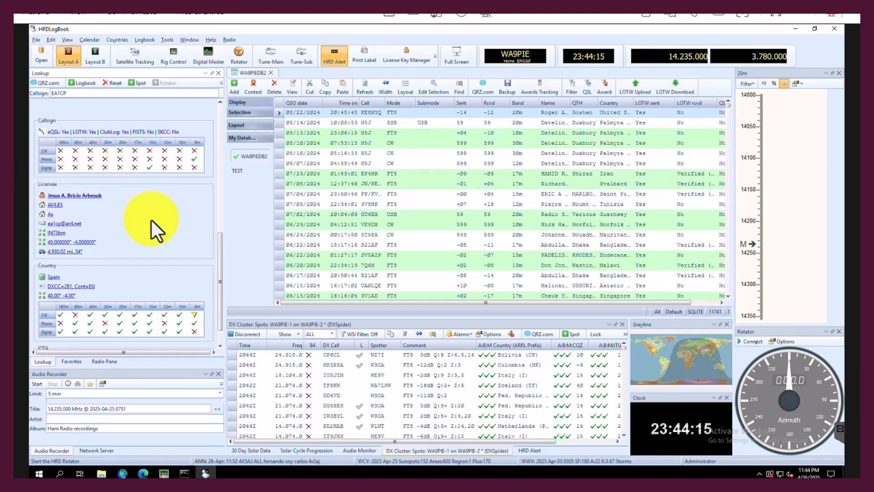
Look up the Argentine station from the DX cluster spots and examine its licensee details and country worked table.
{"action": "left_click_drag", "start_coordinate": [219, 294], "coordinate": [218, 334]}
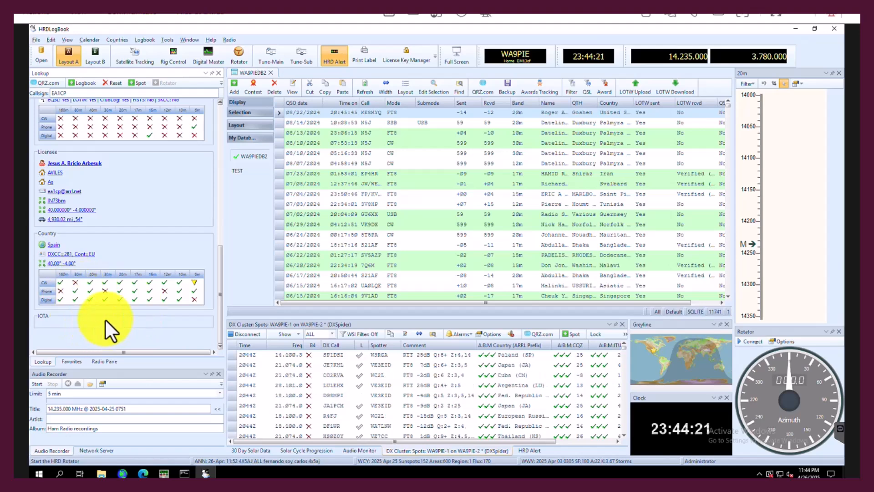
{"action": "left_click", "coordinate": [345, 397]}
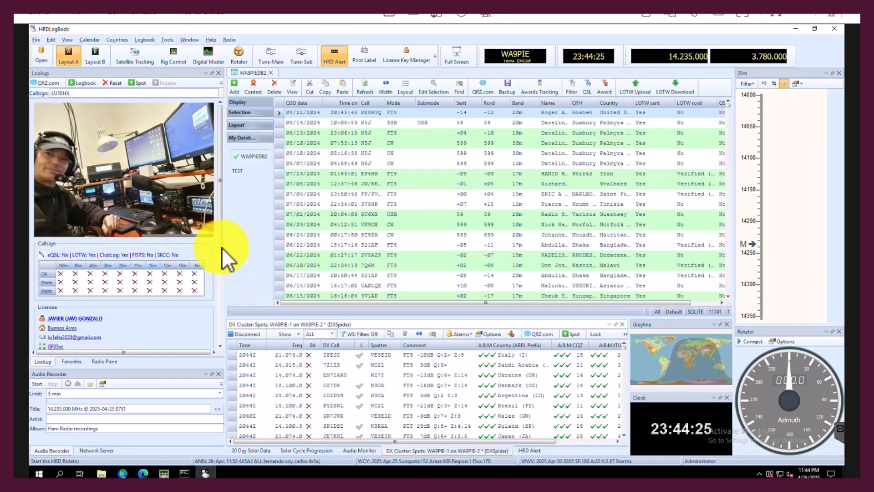
{"action": "scroll", "coordinate": [222, 336], "scroll_direction": "down", "scroll_amount": 2}
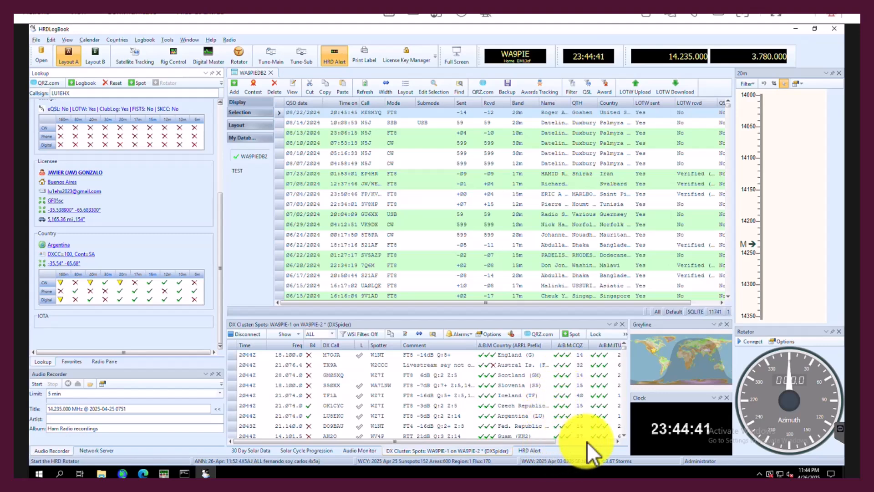
Look up the Scottish station on 10m from the DX cluster spots, with the band and mode columns in view.
{"action": "scroll", "coordinate": [586, 442], "scroll_direction": "right", "scroll_amount": 3}
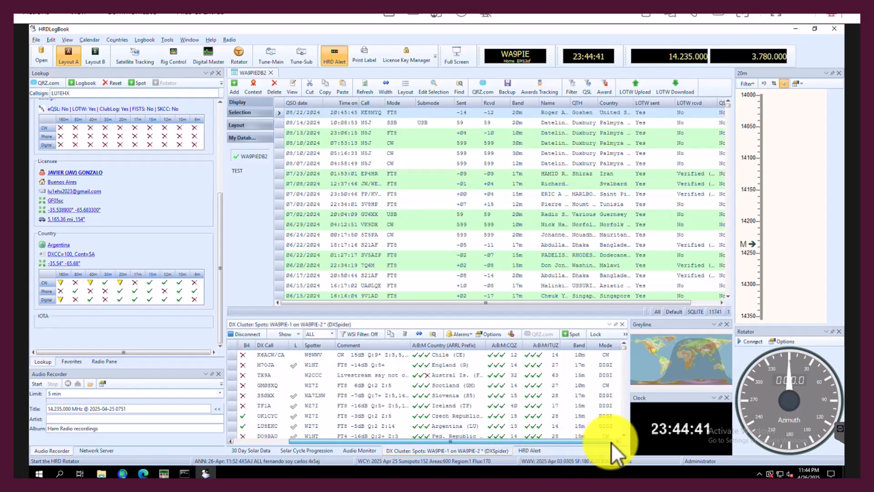
{"action": "left_click", "coordinate": [432, 387]}
{"action": "left_click", "coordinate": [443, 404]}
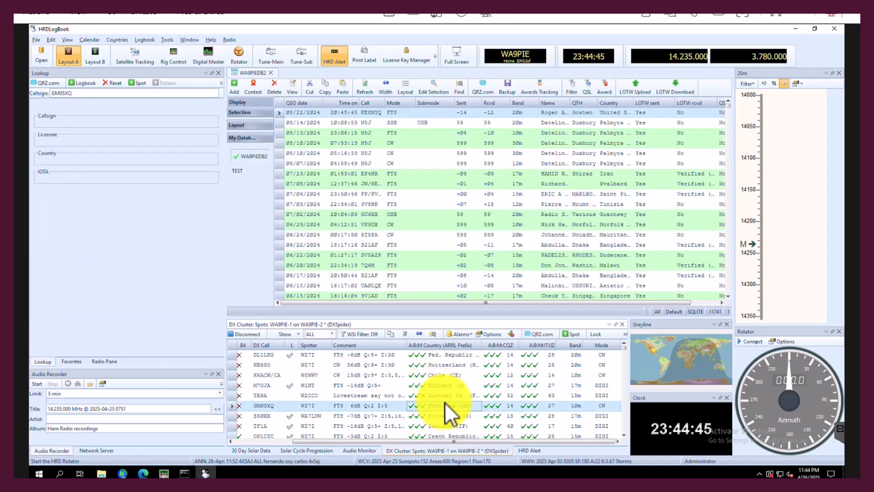
{"action": "scroll", "coordinate": [447, 424], "scroll_direction": "down", "scroll_amount": 2}
{"action": "scroll", "coordinate": [478, 414], "scroll_direction": "up", "scroll_amount": 3}
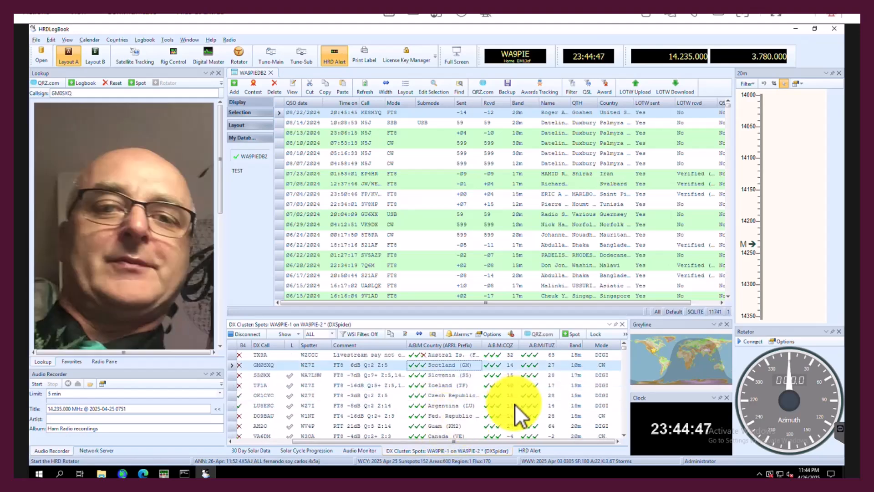
Look up the TX9A Austral Islands spot and compare its country, CQ zone and ITU zone status marks with neighbouring spots.
{"action": "left_click", "coordinate": [515, 405]}
{"action": "scroll", "coordinate": [622, 439], "scroll_direction": "down", "scroll_amount": 1}
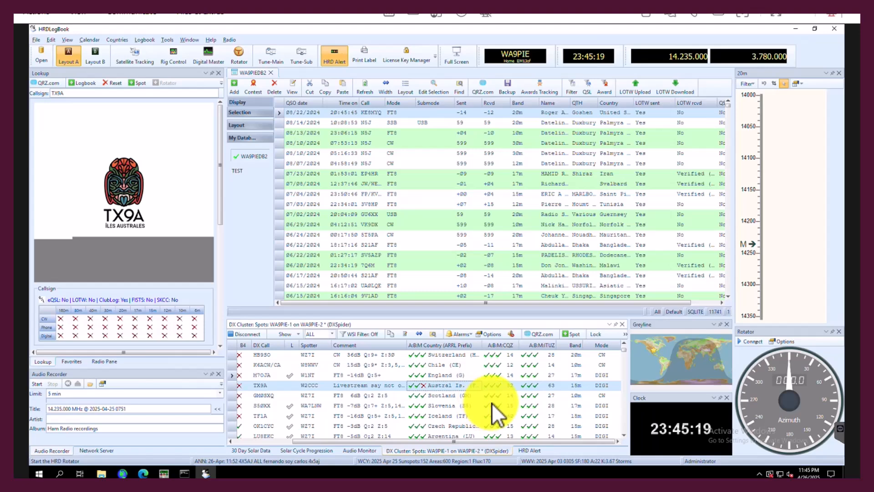
{"action": "scroll", "coordinate": [364, 375], "scroll_direction": "up", "scroll_amount": 1}
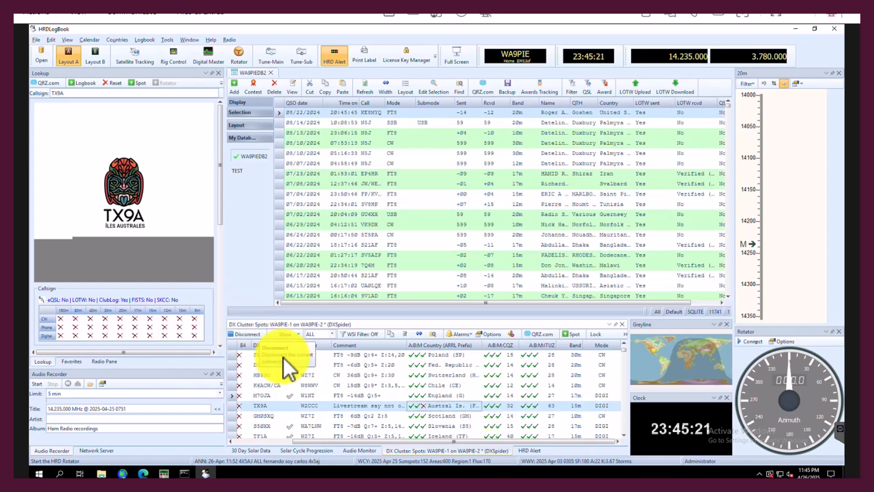
{"action": "scroll", "coordinate": [439, 412], "scroll_direction": "up", "scroll_amount": 1}
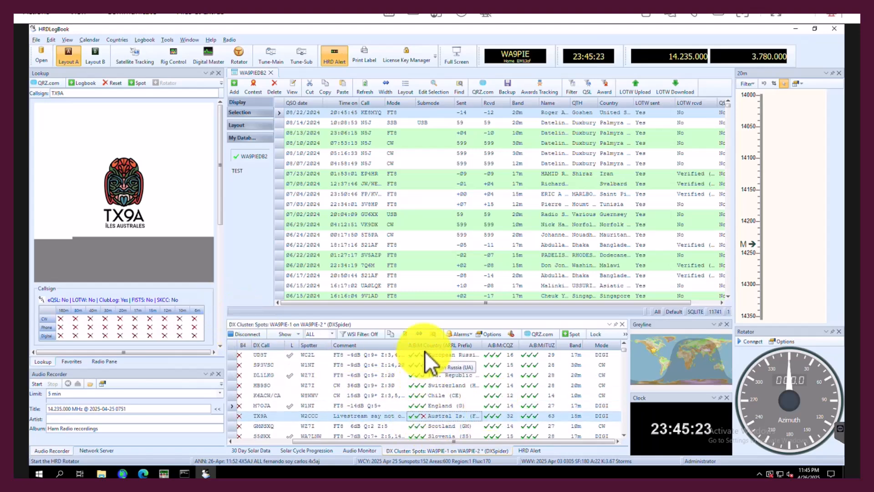
{"action": "scroll", "coordinate": [442, 389], "scroll_direction": "down", "scroll_amount": 2}
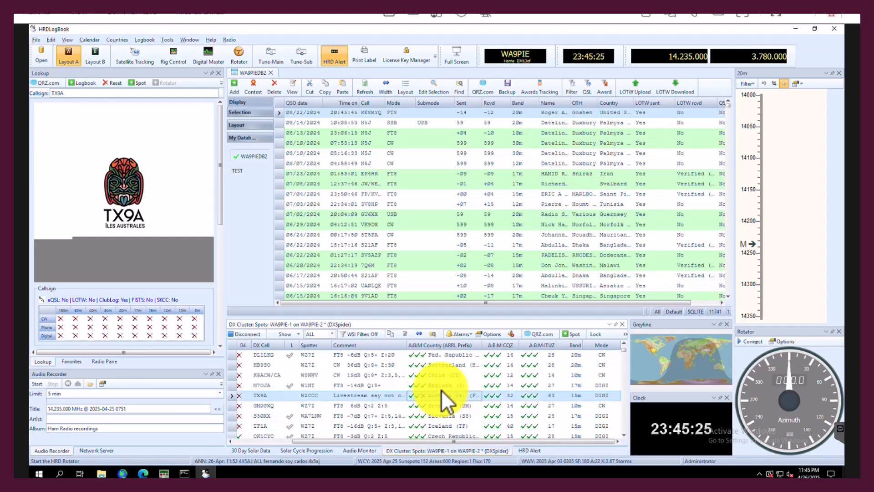
{"action": "scroll", "coordinate": [428, 397], "scroll_direction": "up", "scroll_amount": 2}
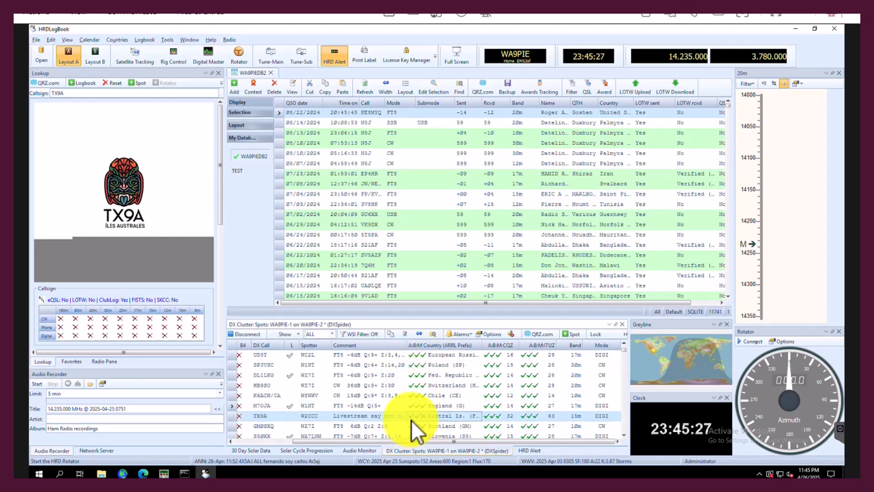
{"action": "scroll", "coordinate": [428, 409], "scroll_direction": "down", "scroll_amount": 8}
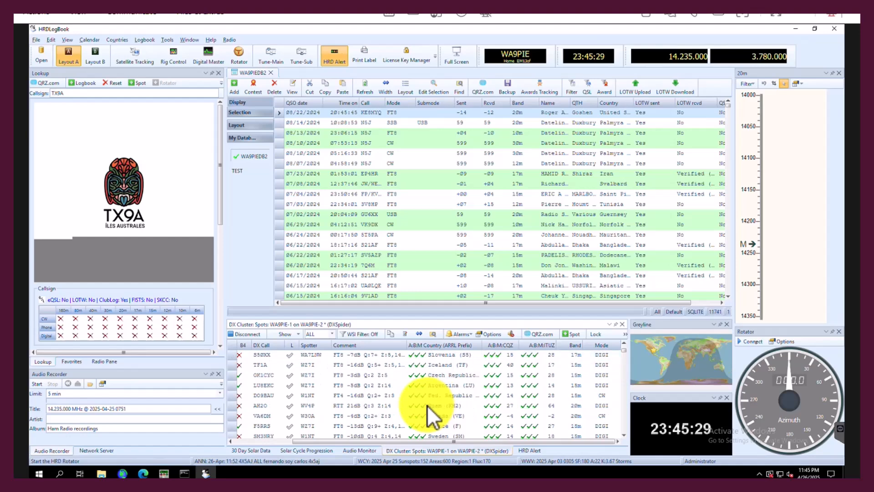
{"action": "scroll", "coordinate": [427, 404], "scroll_direction": "up", "scroll_amount": 4}
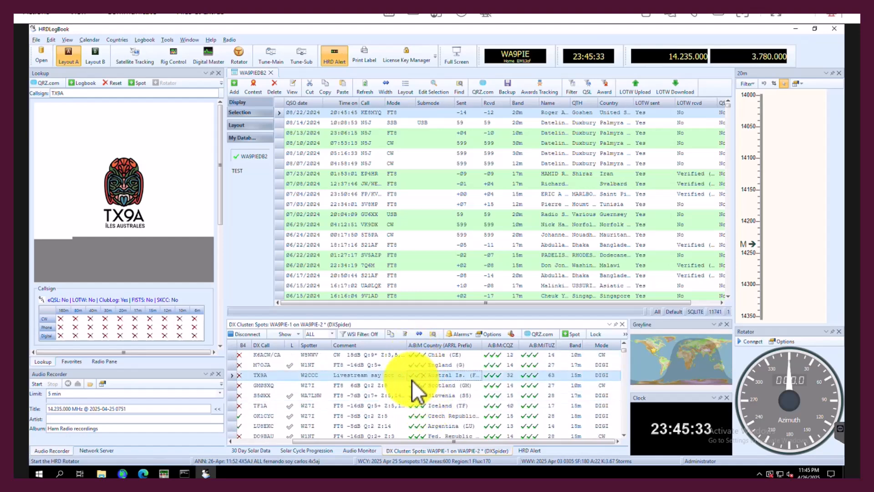
{"action": "scroll", "coordinate": [415, 388], "scroll_direction": "up", "scroll_amount": 2}
{"action": "scroll", "coordinate": [442, 387], "scroll_direction": "down", "scroll_amount": 1}
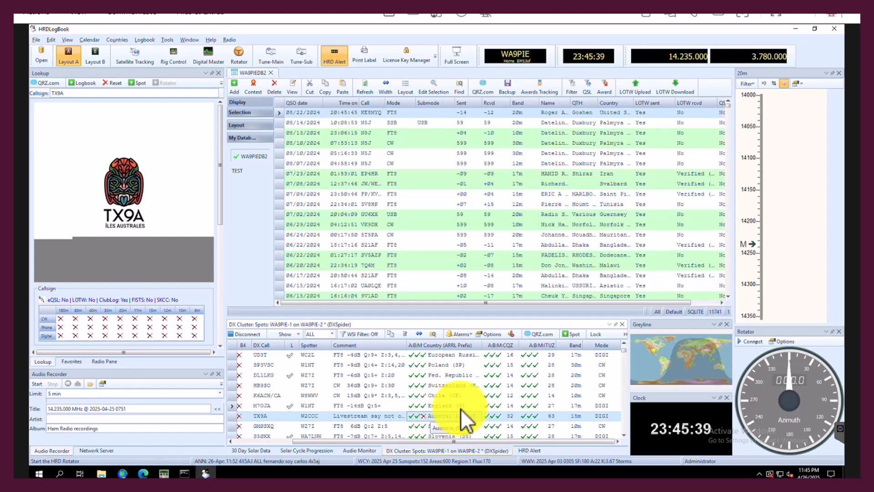
{"action": "scroll", "coordinate": [453, 402], "scroll_direction": "down", "scroll_amount": 1}
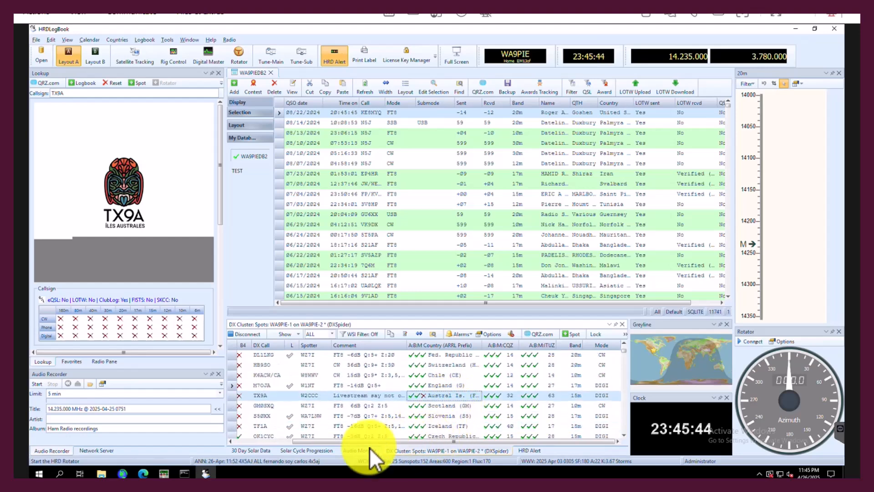
Examine TX9A's licensee details and its country and IOTA worked tables in the callsign lookup.
{"action": "left_click", "coordinate": [289, 440]}
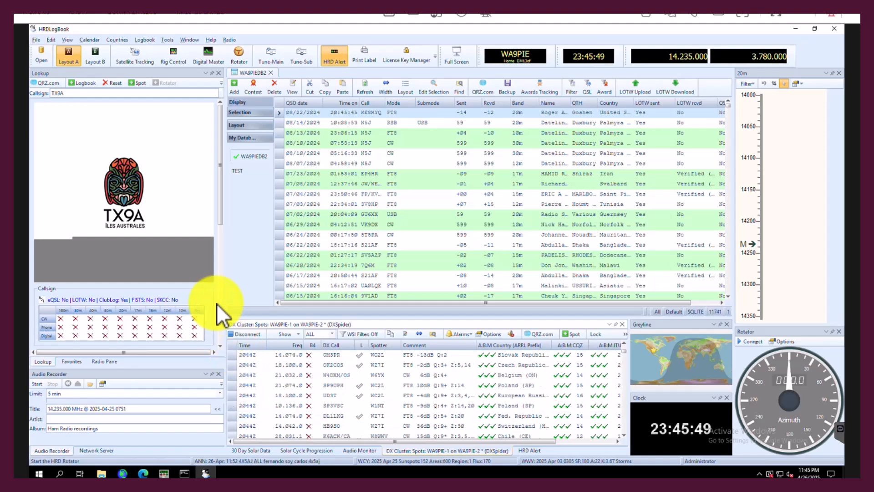
{"action": "left_click_drag", "start_coordinate": [221, 212], "coordinate": [219, 336]}
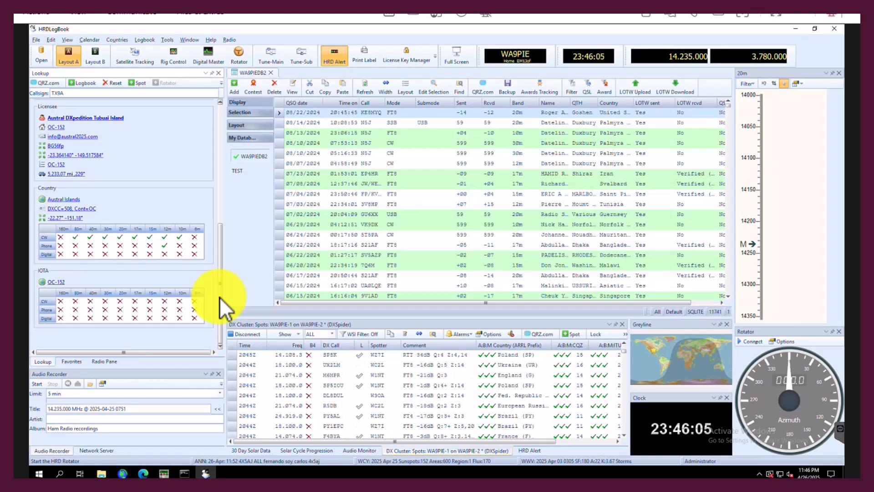
Review the WSI filter and WSI alarm definitions in the DX Cluster options, and close them without saving.
{"action": "left_click", "coordinate": [520, 442]}
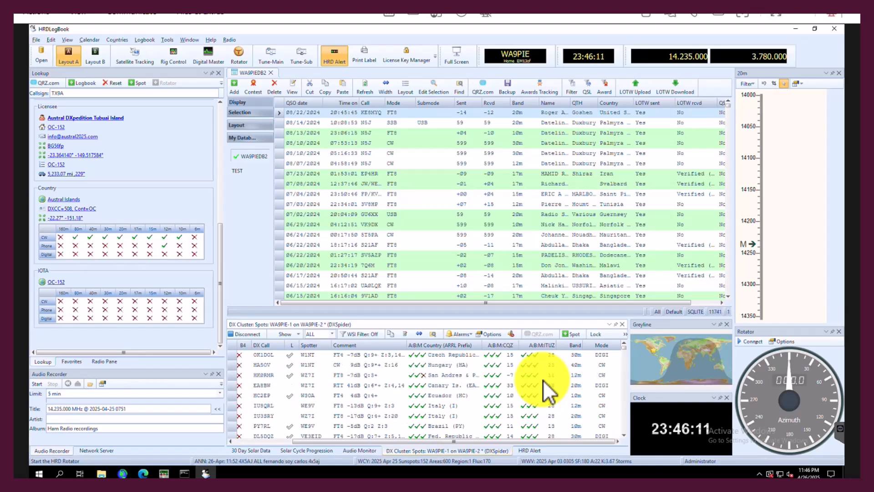
{"action": "left_click", "coordinate": [486, 335]}
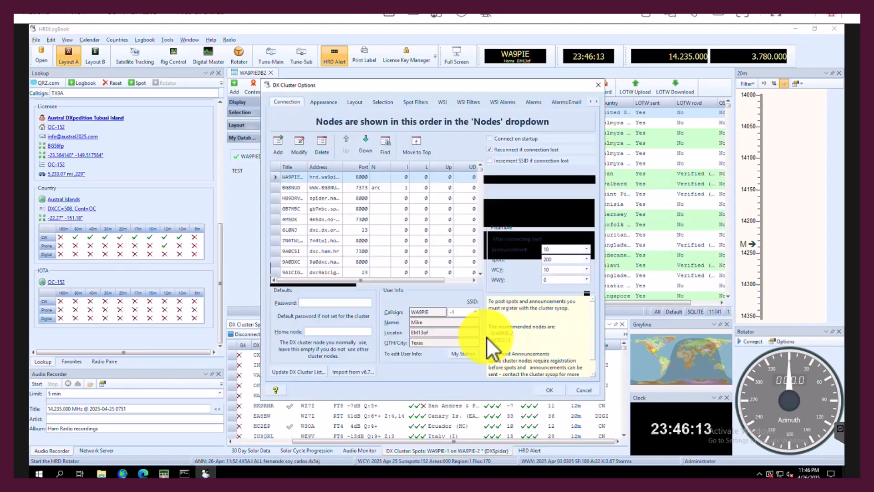
{"action": "left_click", "coordinate": [457, 103]}
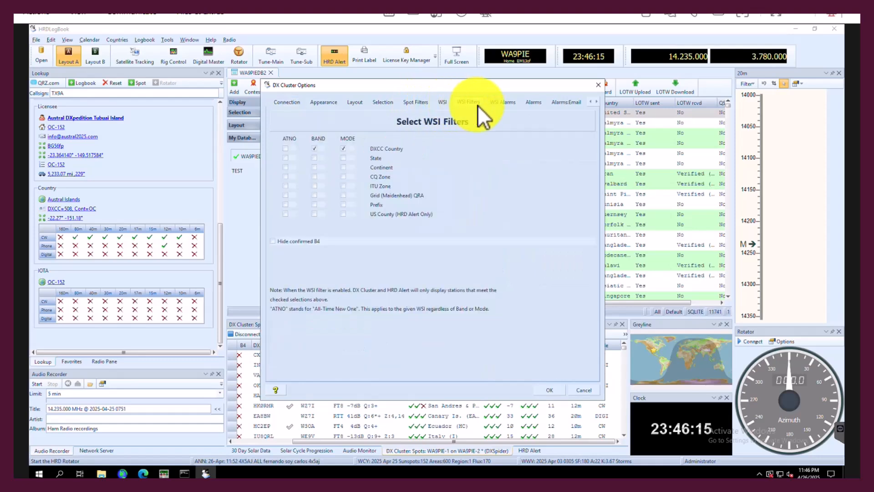
{"action": "left_click", "coordinate": [497, 103]}
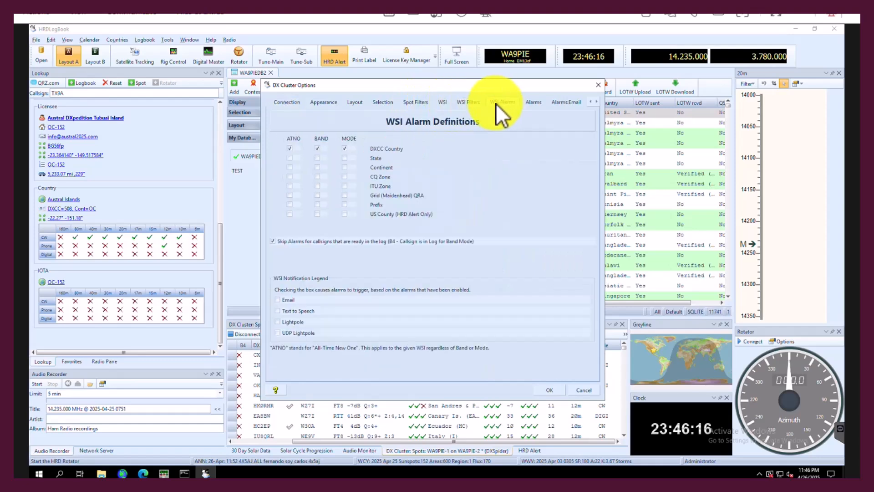
{"action": "left_click", "coordinate": [290, 149]}
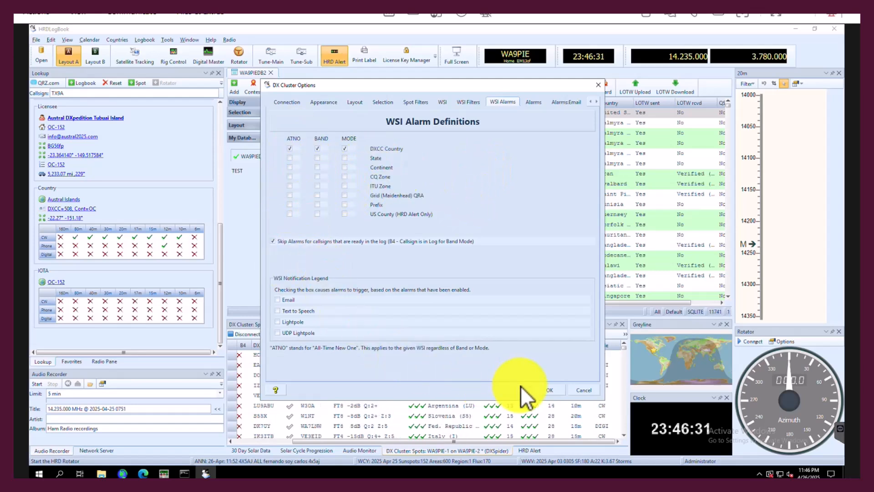
{"action": "left_click", "coordinate": [585, 390]}
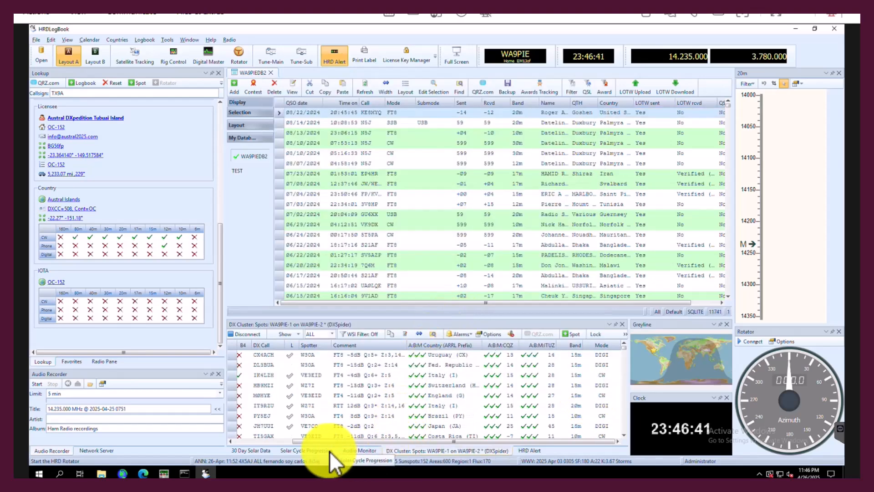
View the Solar Cycle Progression chart and check which date ranges it offers.
{"action": "left_click", "coordinate": [311, 451]}
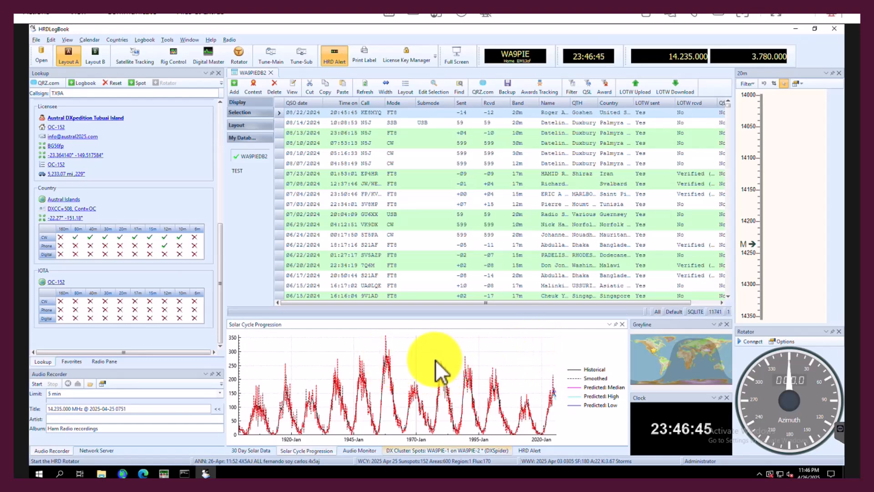
{"action": "right_click", "coordinate": [491, 361]}
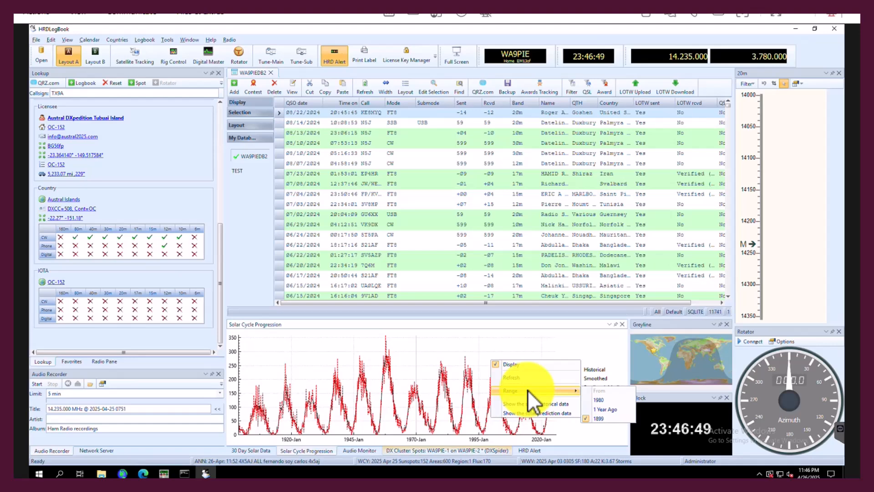
{"action": "left_click", "coordinate": [258, 263]}
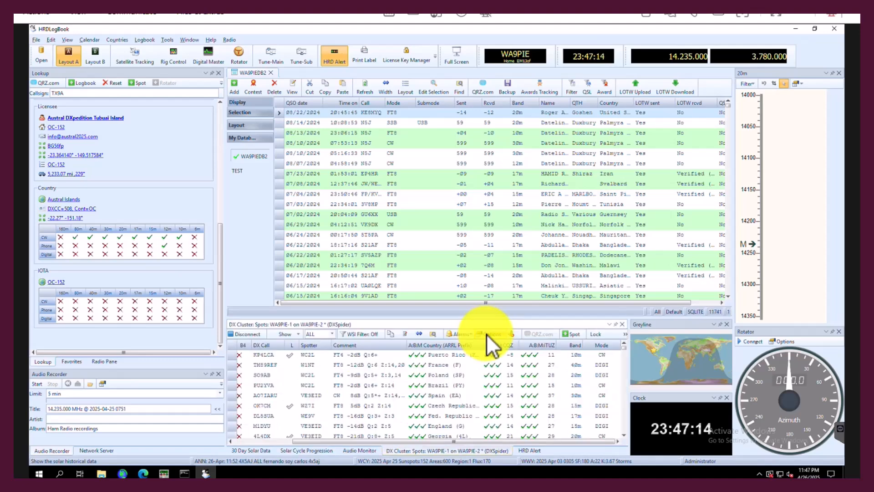
Review the spots column layout options, reading the LOTW, eQSL, ClubLog, FISTS and SKCC member column descriptions, and close without saving.
{"action": "left_click", "coordinate": [487, 334]}
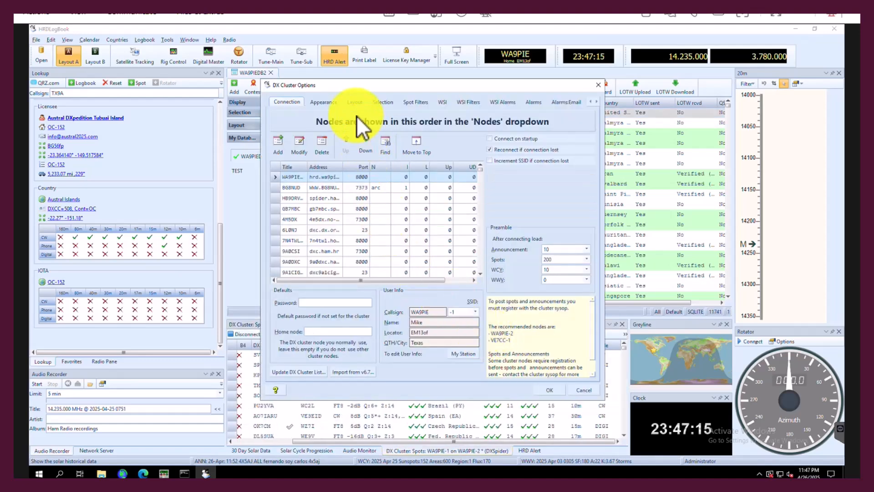
{"action": "left_click", "coordinate": [355, 102]}
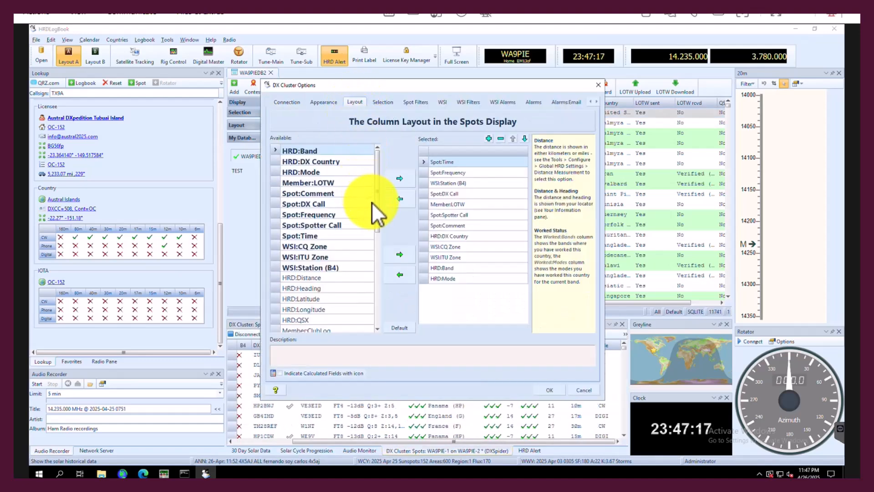
{"action": "left_click_drag", "start_coordinate": [377, 207], "coordinate": [384, 259]}
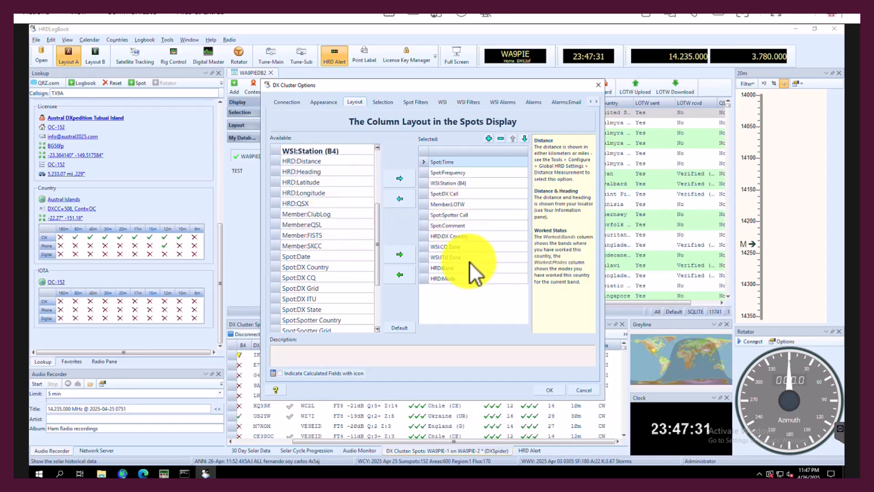
{"action": "left_click", "coordinate": [464, 205]}
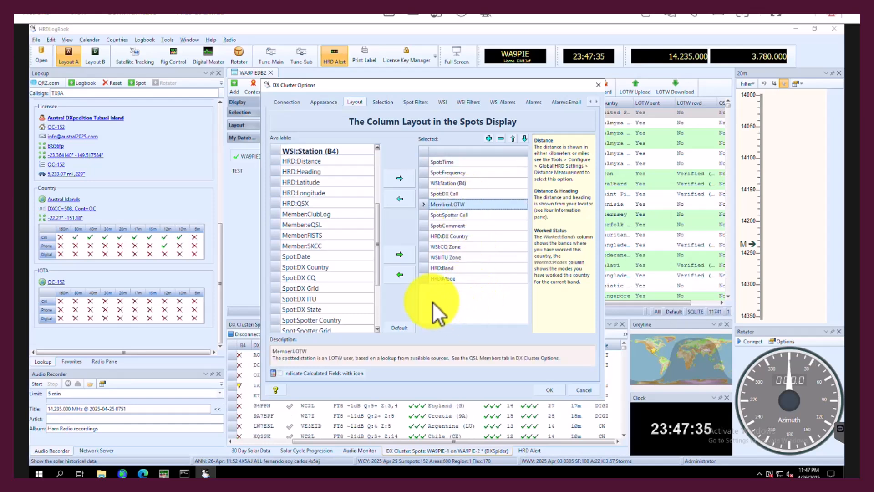
{"action": "left_click", "coordinate": [327, 225]}
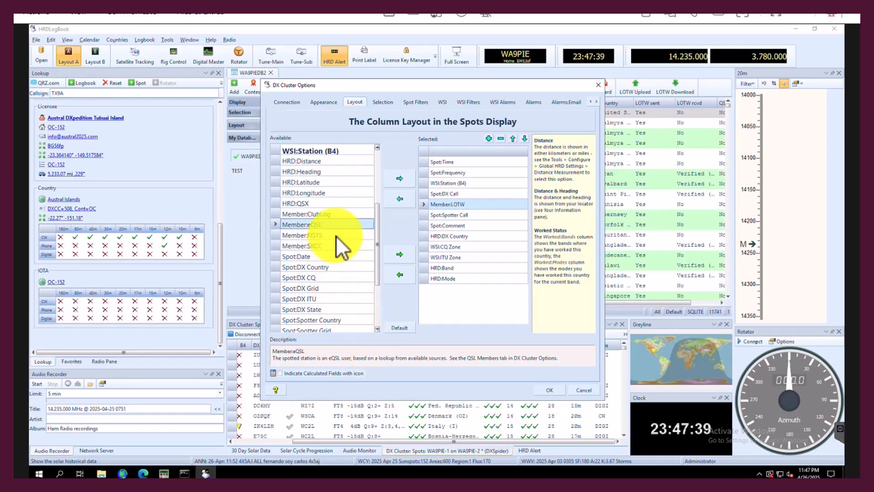
{"action": "left_click", "coordinate": [337, 213]}
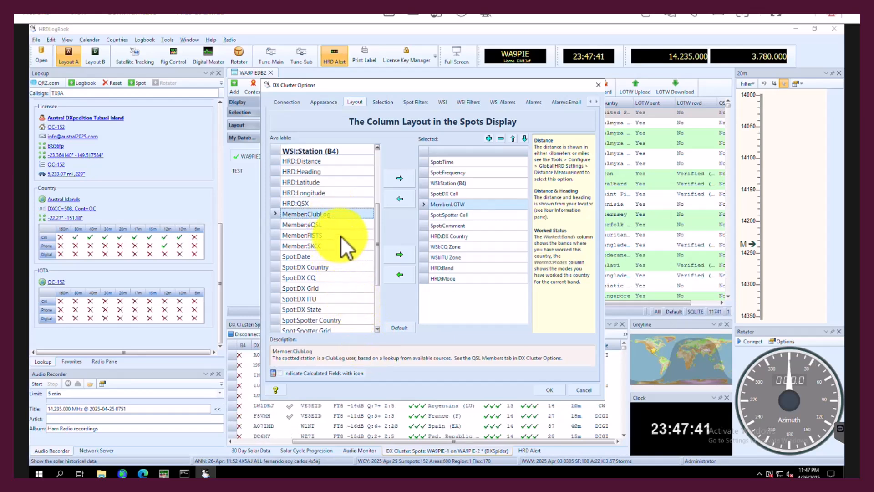
{"action": "left_click", "coordinate": [342, 236]}
{"action": "left_click", "coordinate": [337, 246]}
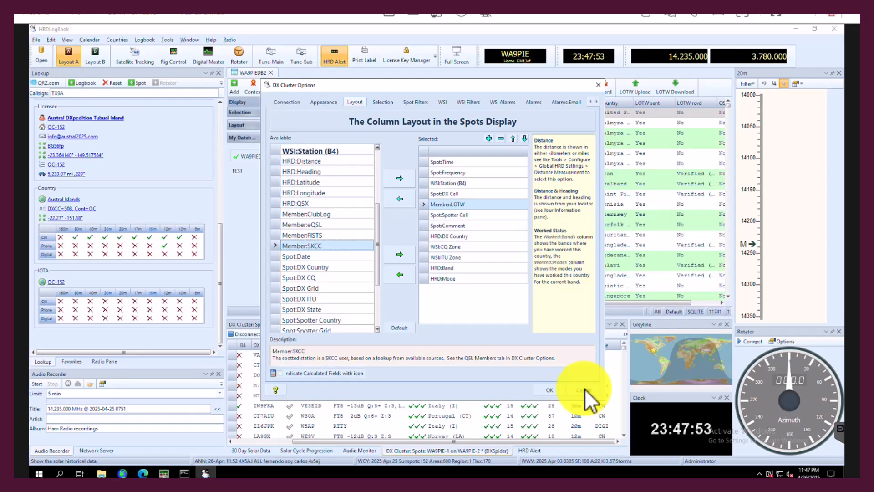
{"action": "left_click", "coordinate": [585, 388]}
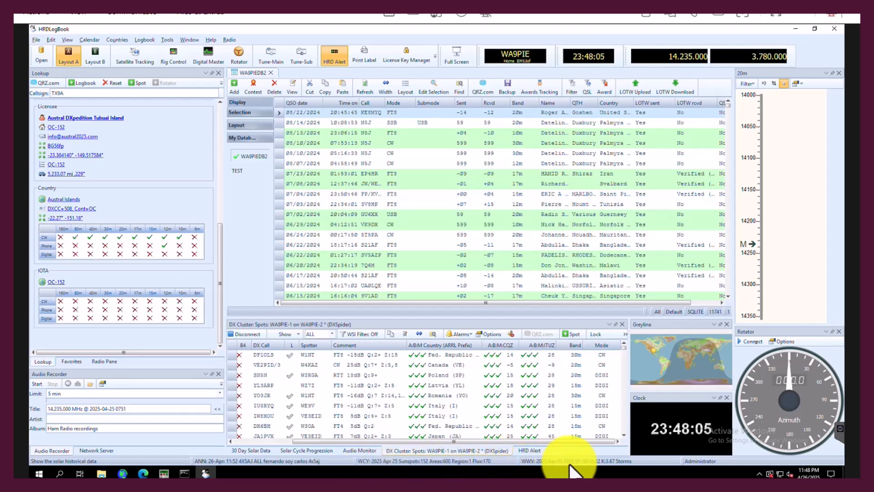
Show the DX cluster announcements and return to the spots list.
{"action": "left_click", "coordinate": [291, 334]}
{"action": "left_click", "coordinate": [299, 352]}
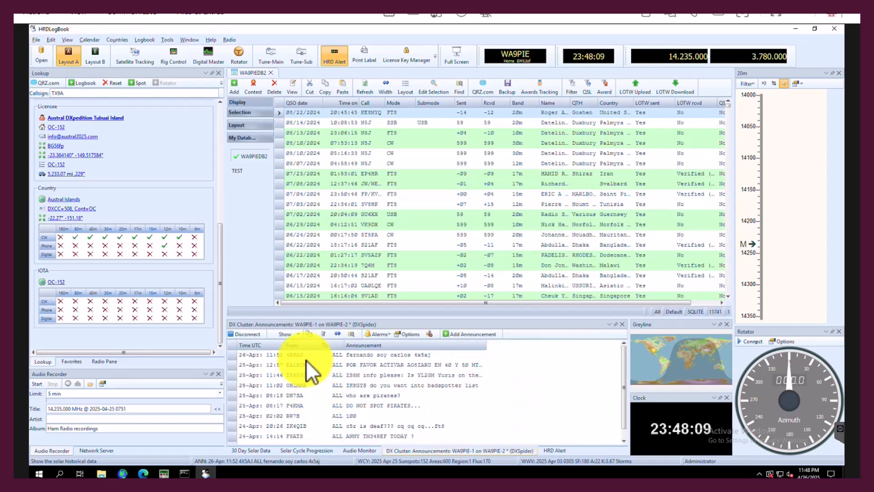
{"action": "left_click", "coordinate": [290, 336]}
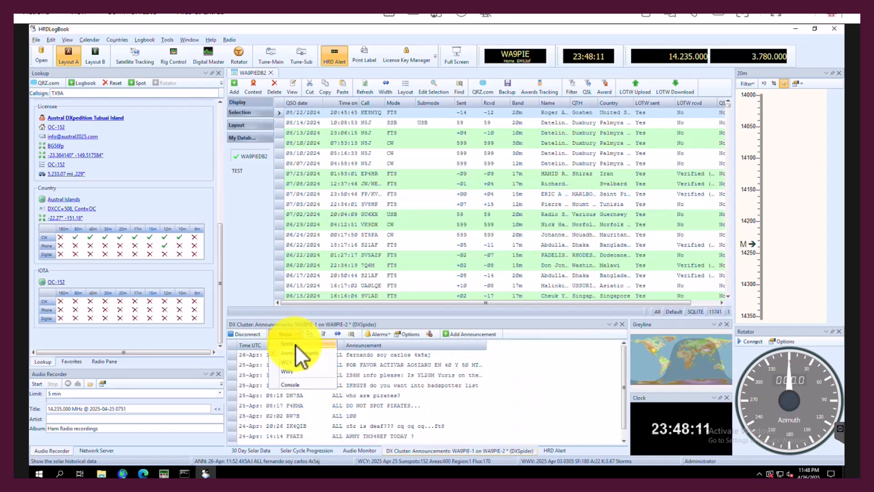
{"action": "left_click", "coordinate": [294, 344]}
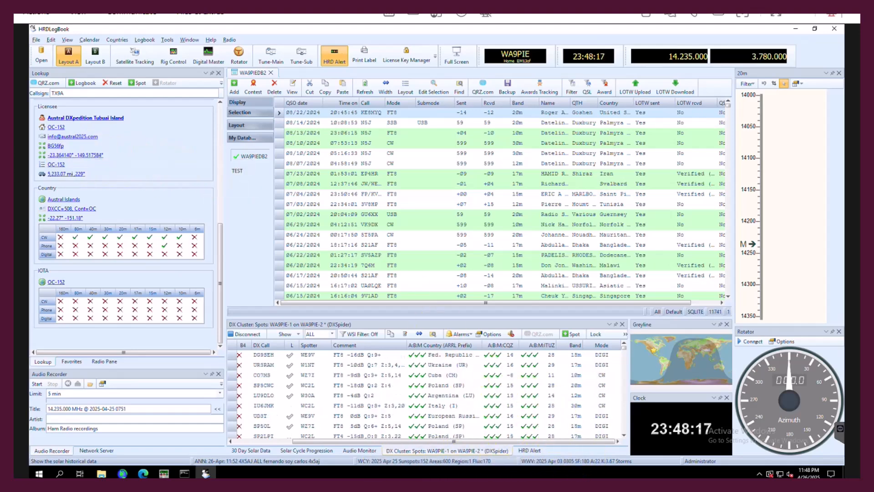
{"action": "key", "text": "Right"}
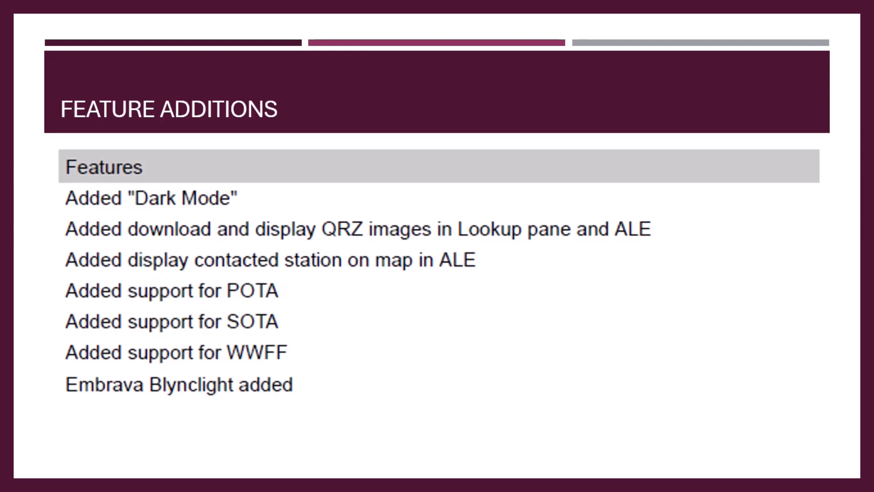